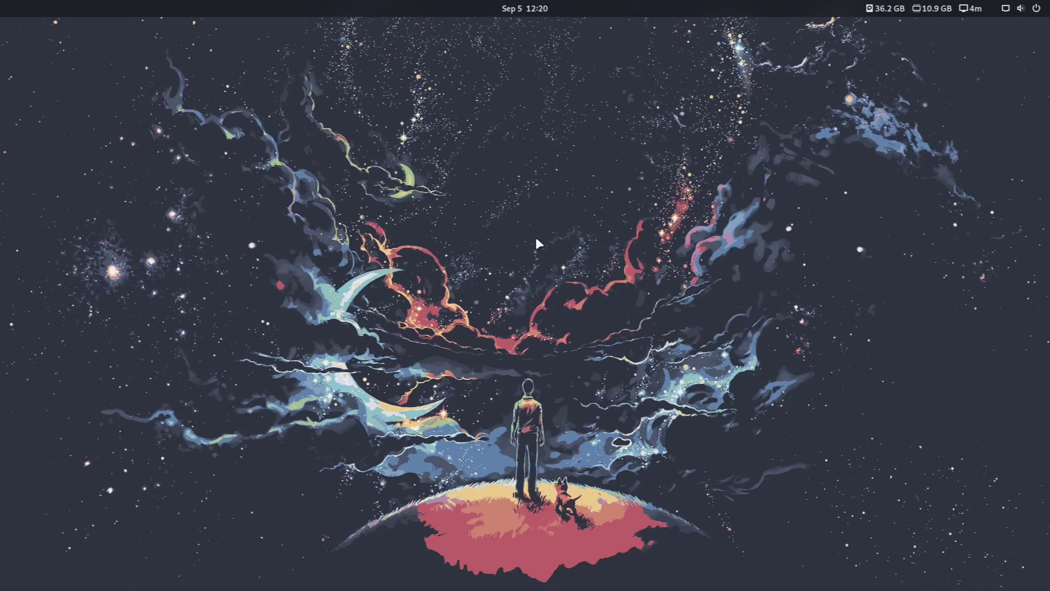
Launch GNOME Terminal and list the contents of the home directory
key("super")
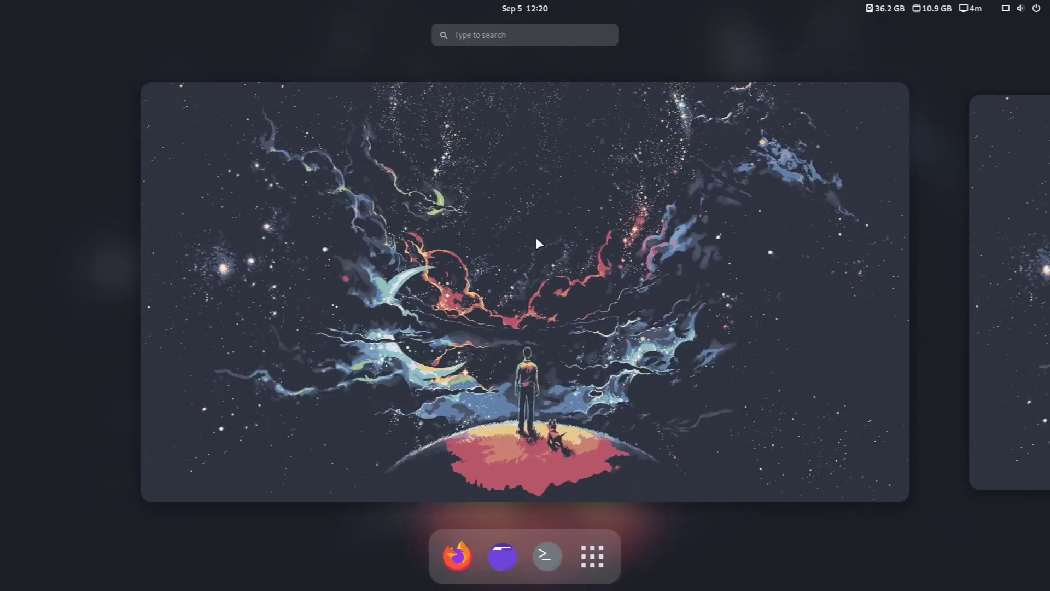
type("gn")
key("Return")
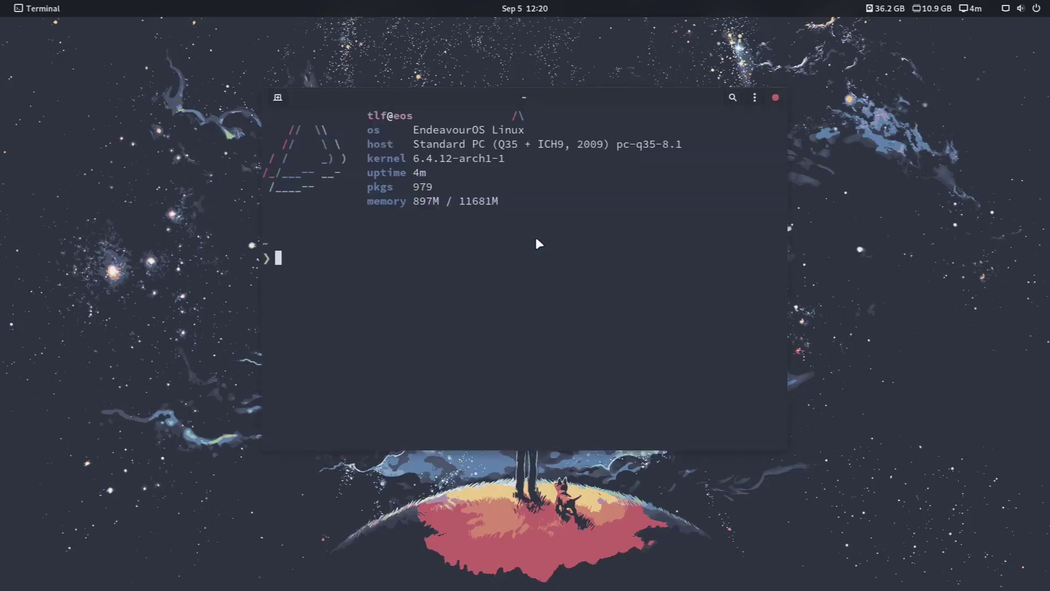
type("ls")
key("Return")
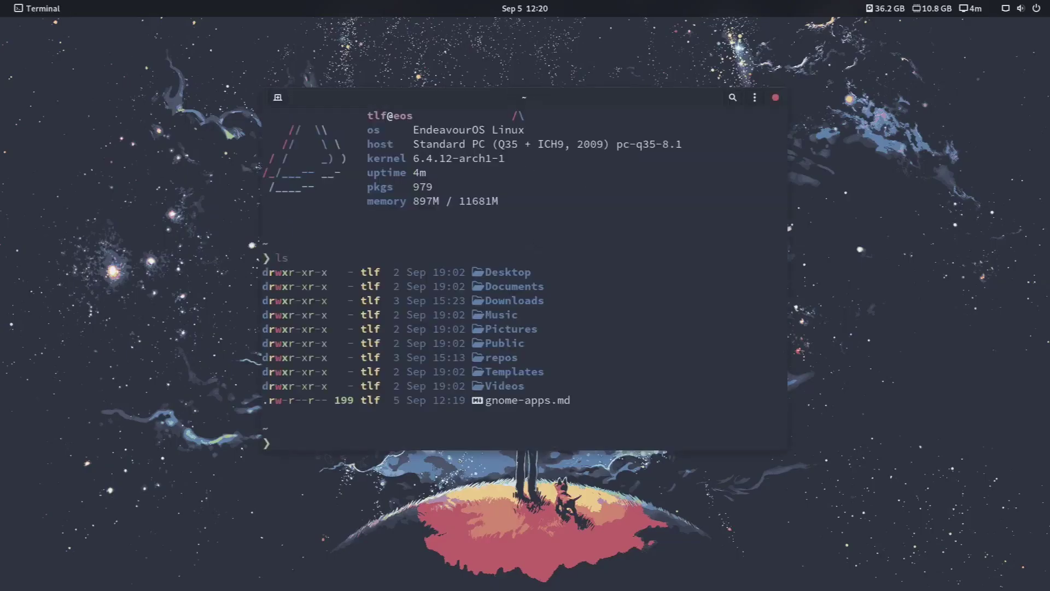
Open gnome-apps.md in nvim and maximize the terminal window
type("nvim gno")
key("Tab")
key("Return")
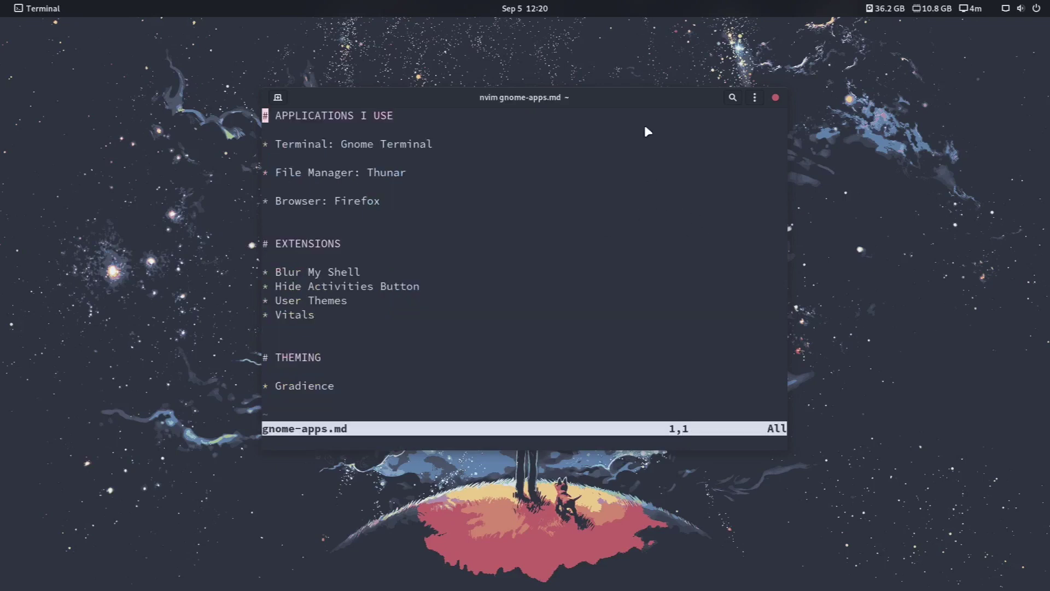
double_click(639, 97)
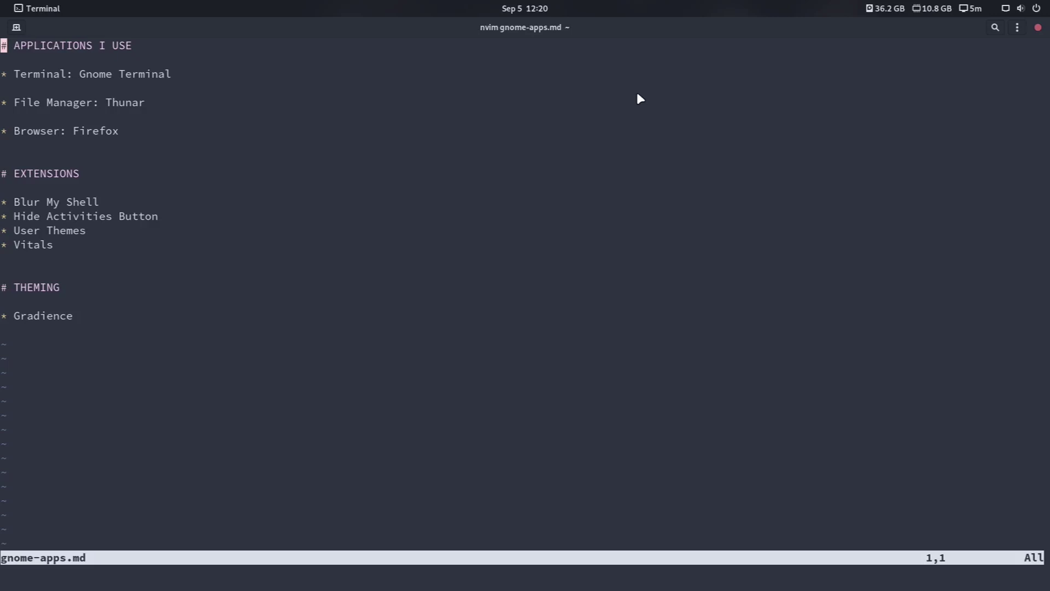
Launch the Console app and look over the theme and window options it offers
key("super")
type("con")
key("Return")
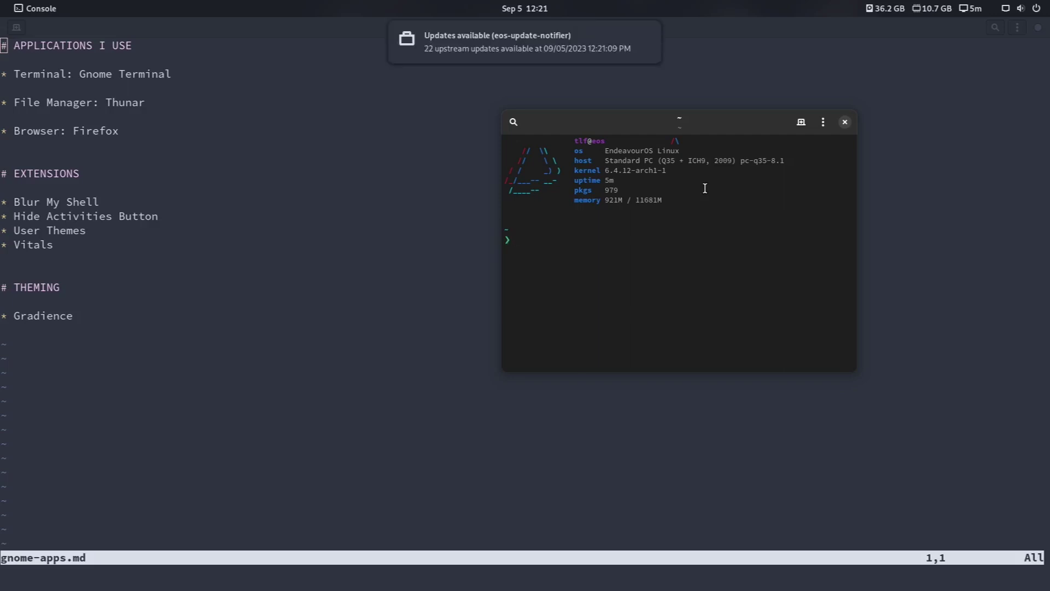
left_click(823, 124)
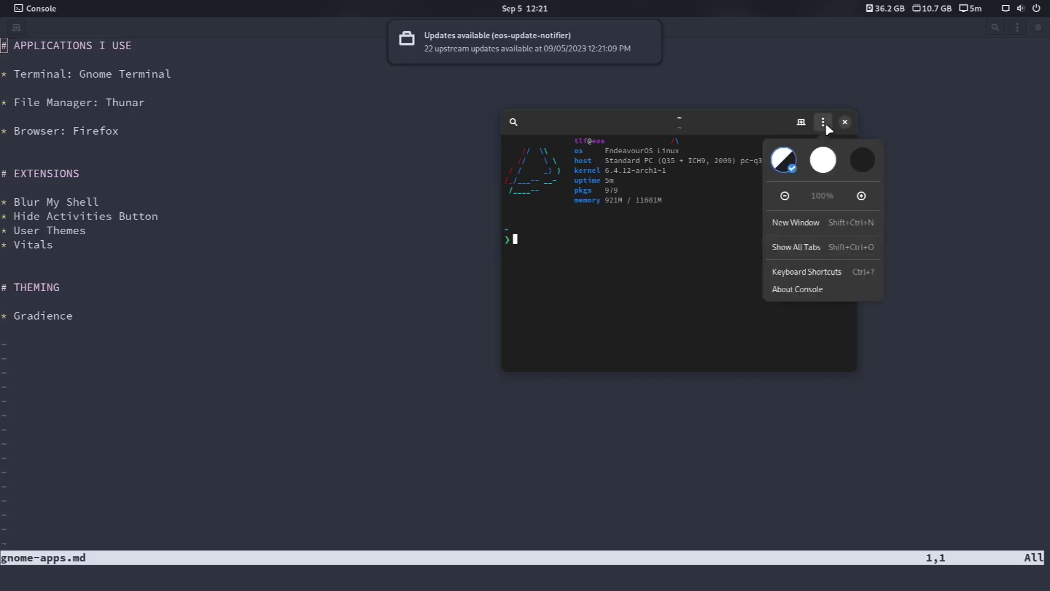
left_click(659, 285)
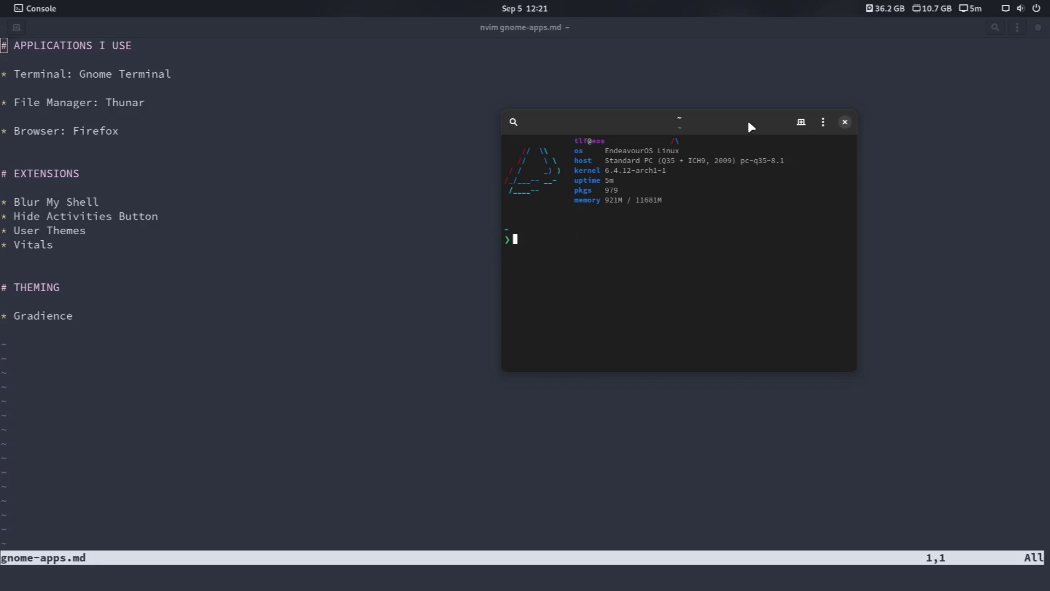
Return to GNOME Terminal and review the Nordic profile's text and color settings in the preferences
left_click(950, 34)
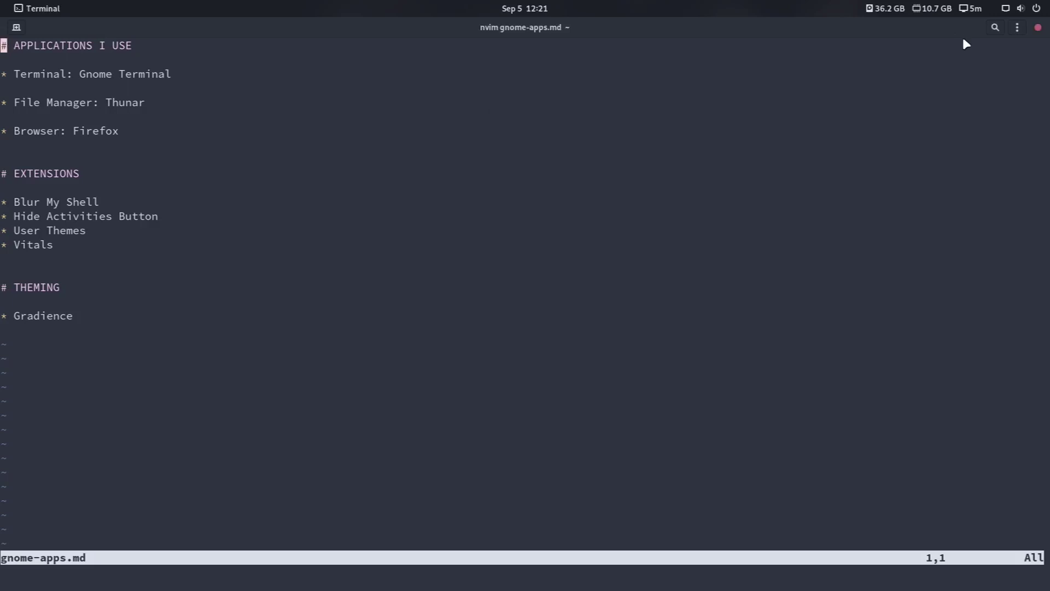
left_click(1017, 30)
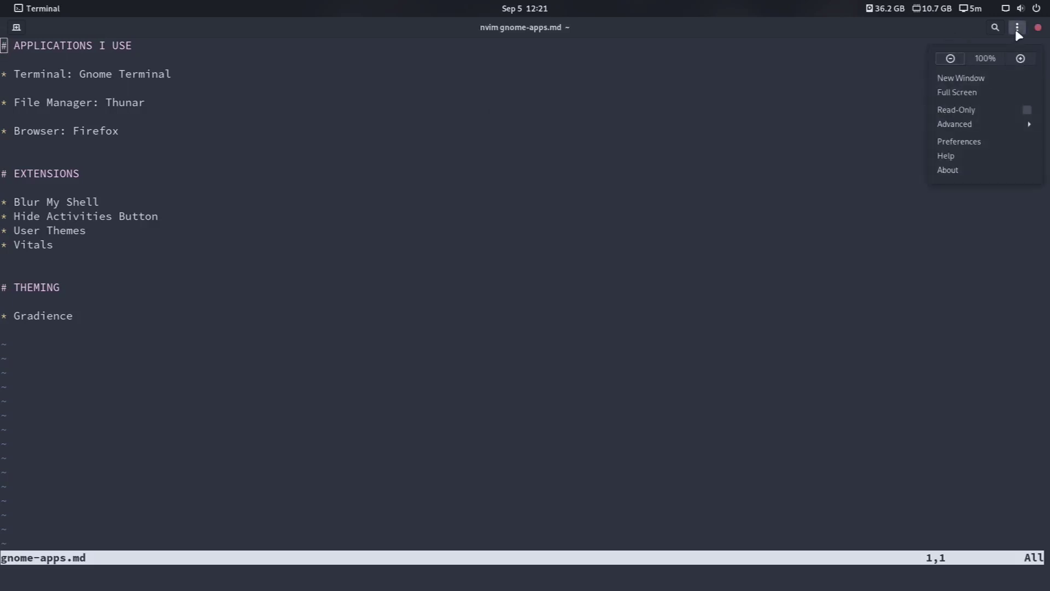
left_click(966, 143)
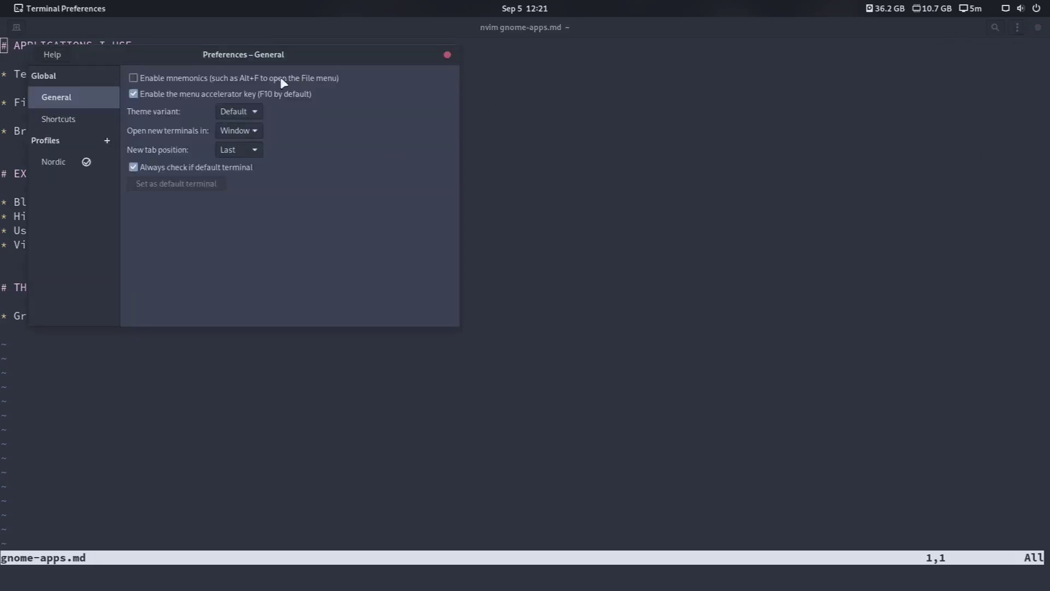
left_click(53, 159)
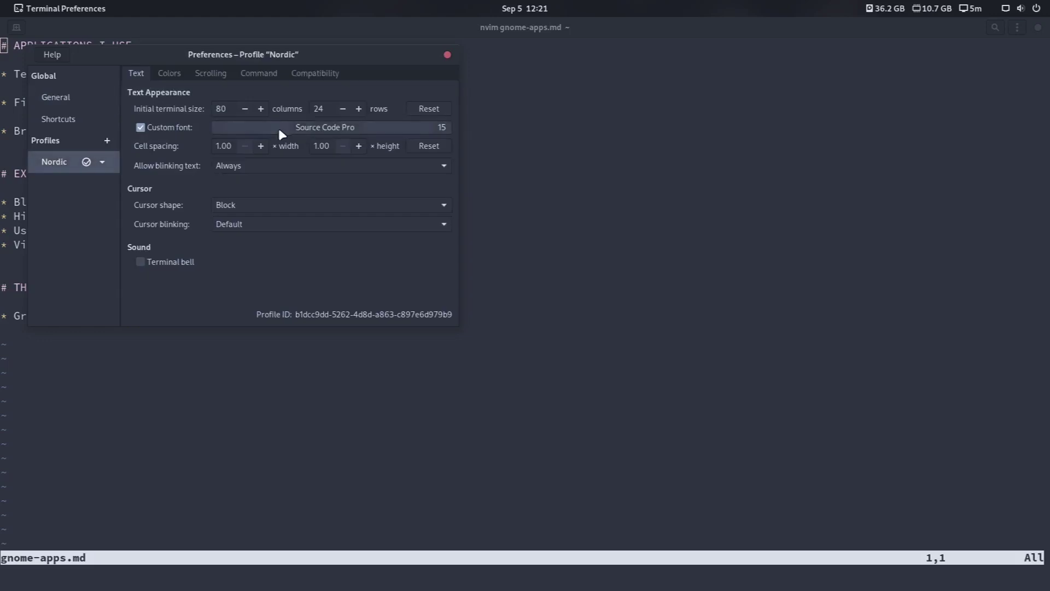
left_click(170, 73)
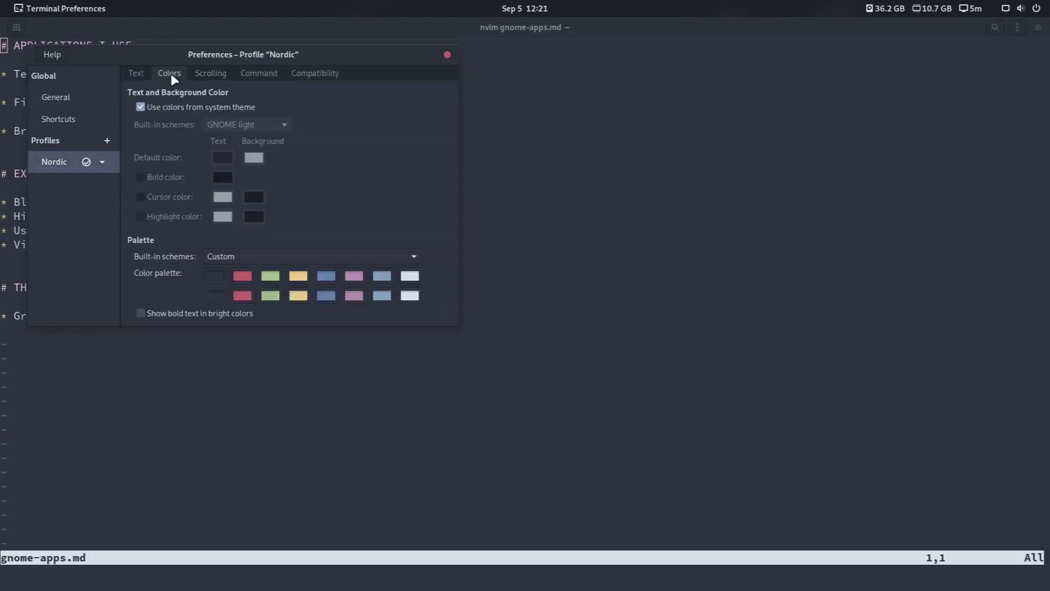
left_click(448, 54)
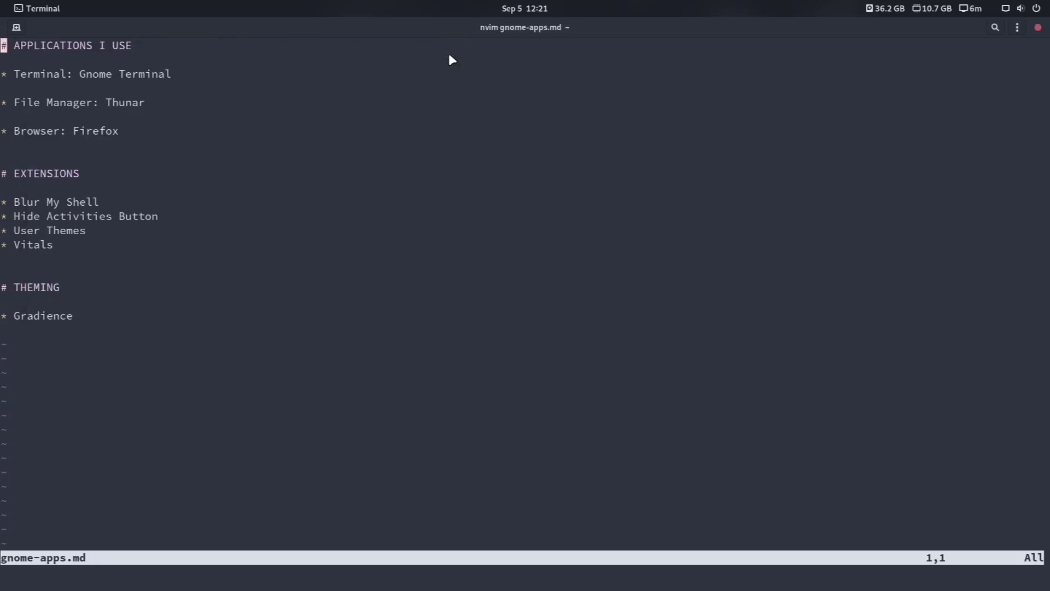
Bring the Console window back to the front and close it
key("super")
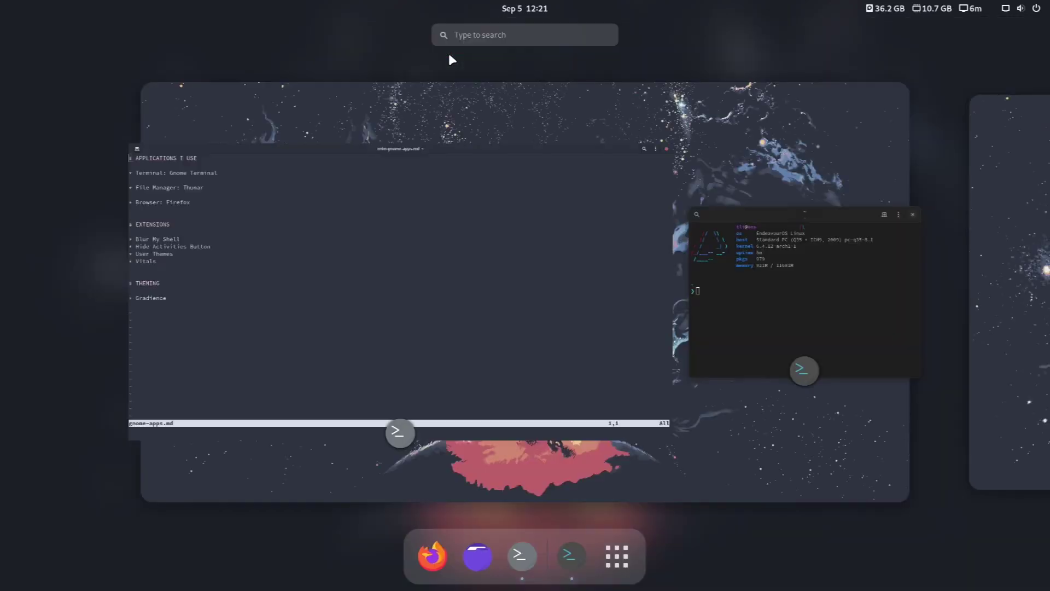
left_click(798, 289)
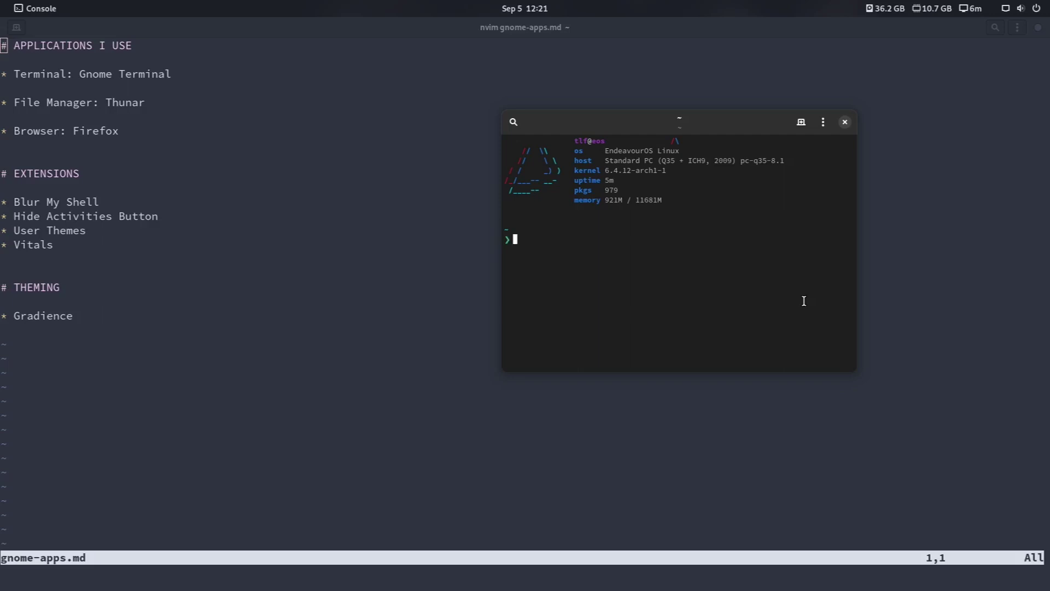
left_click(844, 123)
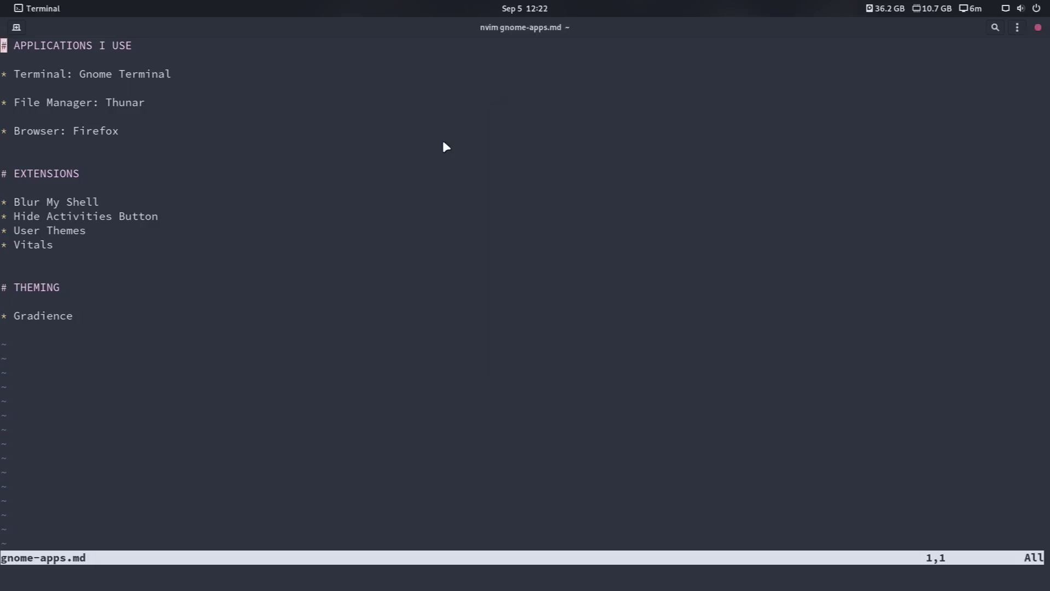
Switch to the empty second workspace and launch the Thunar file manager there
key("super")
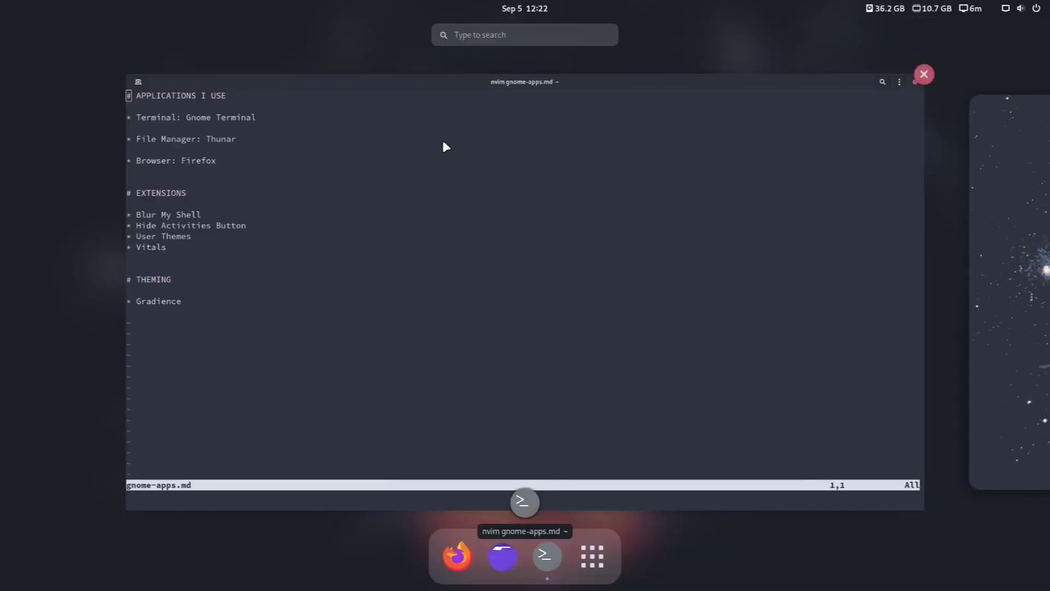
left_click(1022, 203)
left_click(368, 325)
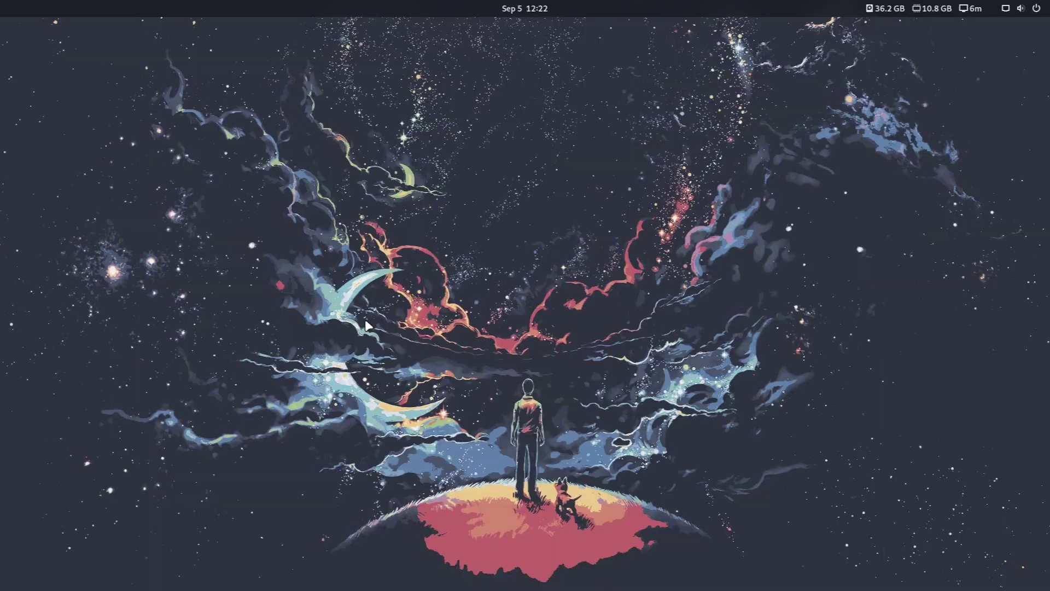
key("super")
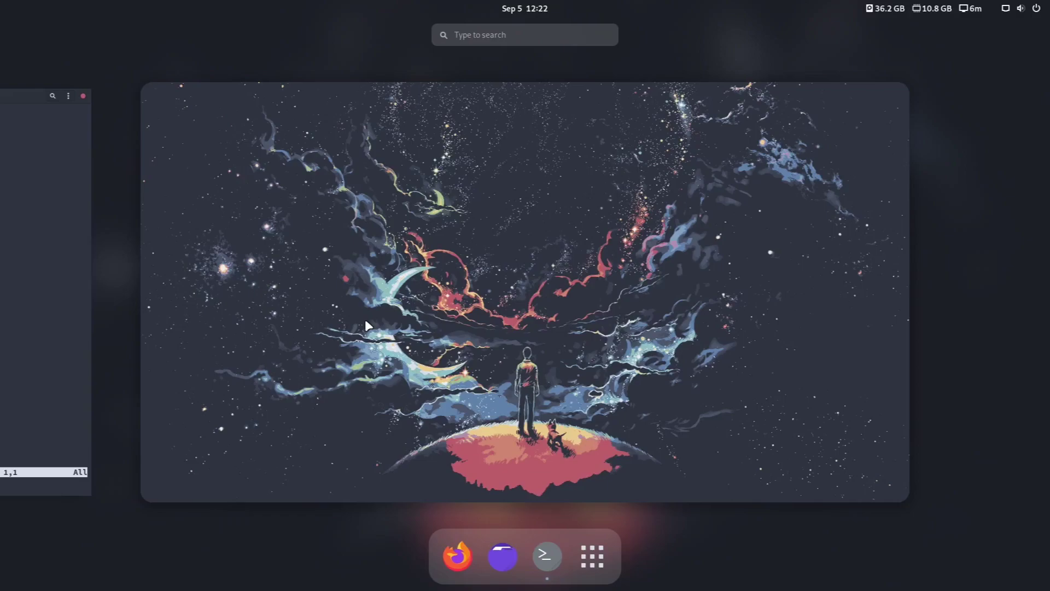
type("thun")
key("Return")
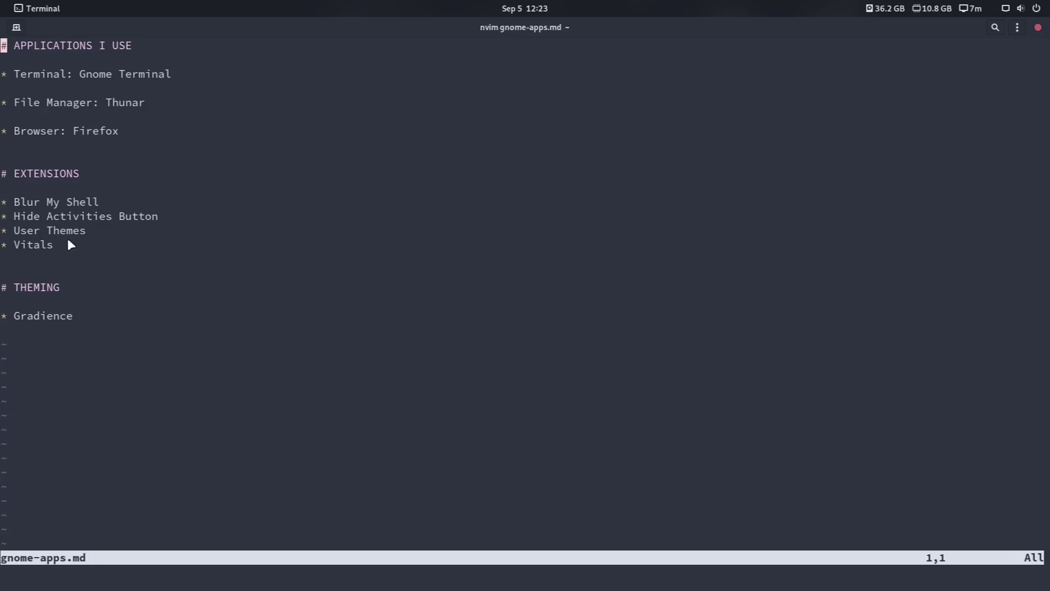
View the Vitals system readings, then return to the Gradience entry in the notes file
left_click(897, 11)
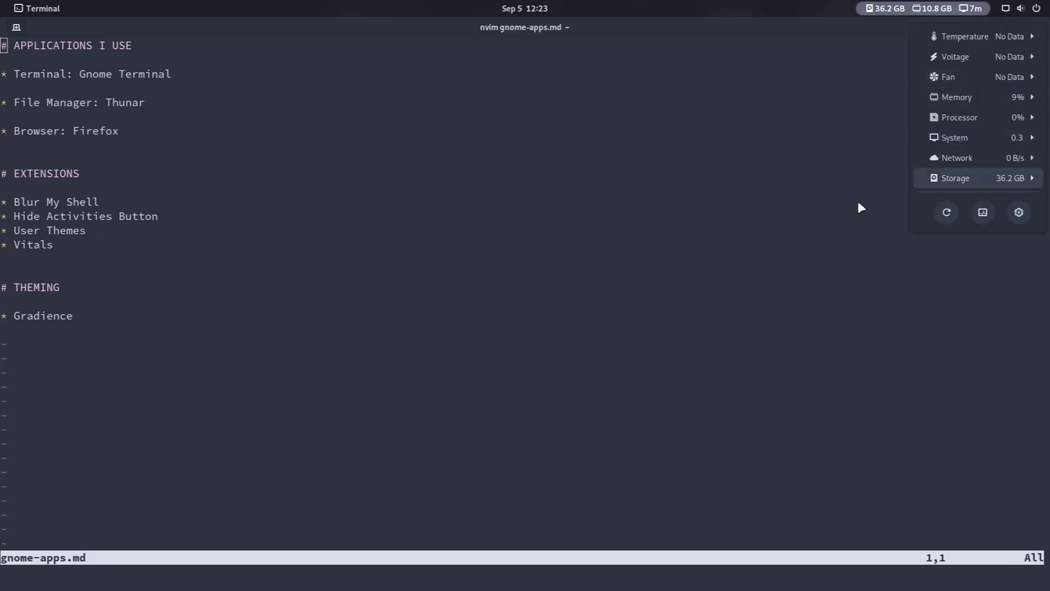
left_click(868, 135)
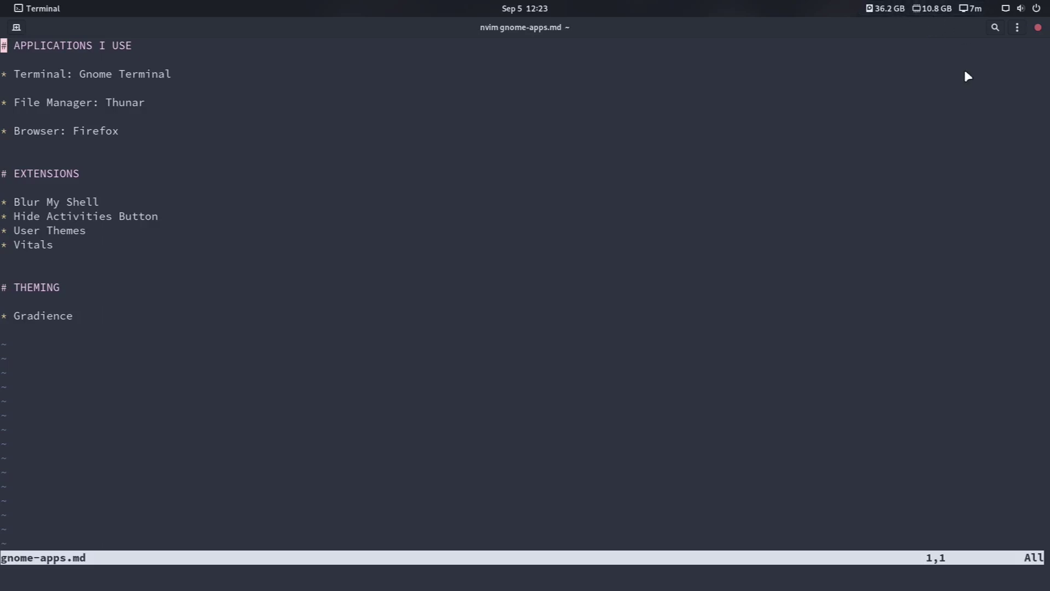
left_click(85, 321)
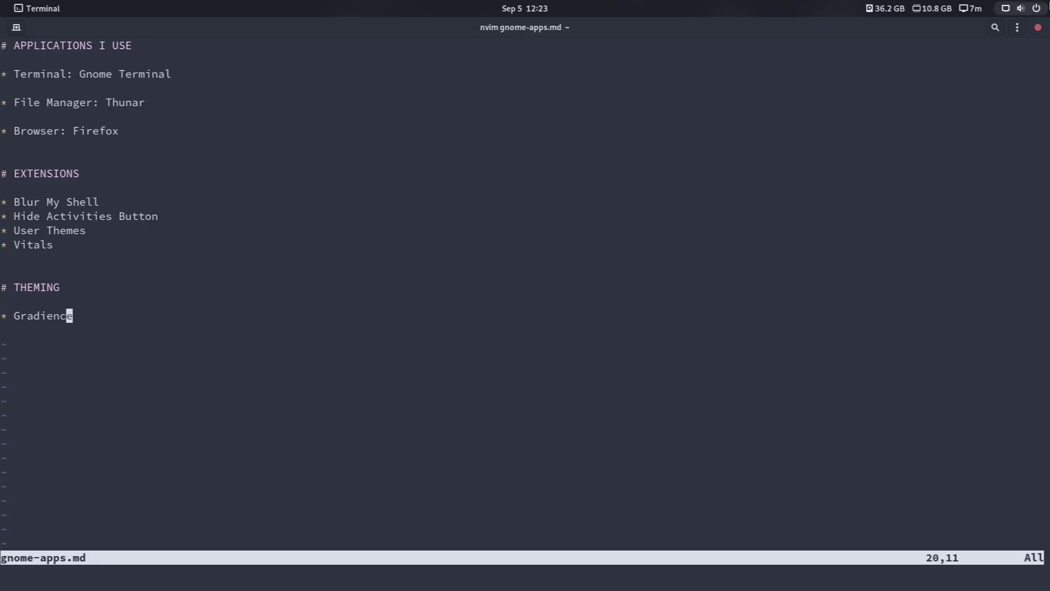
Close the terminal running nvim and launch Gradience
left_click(1038, 28)
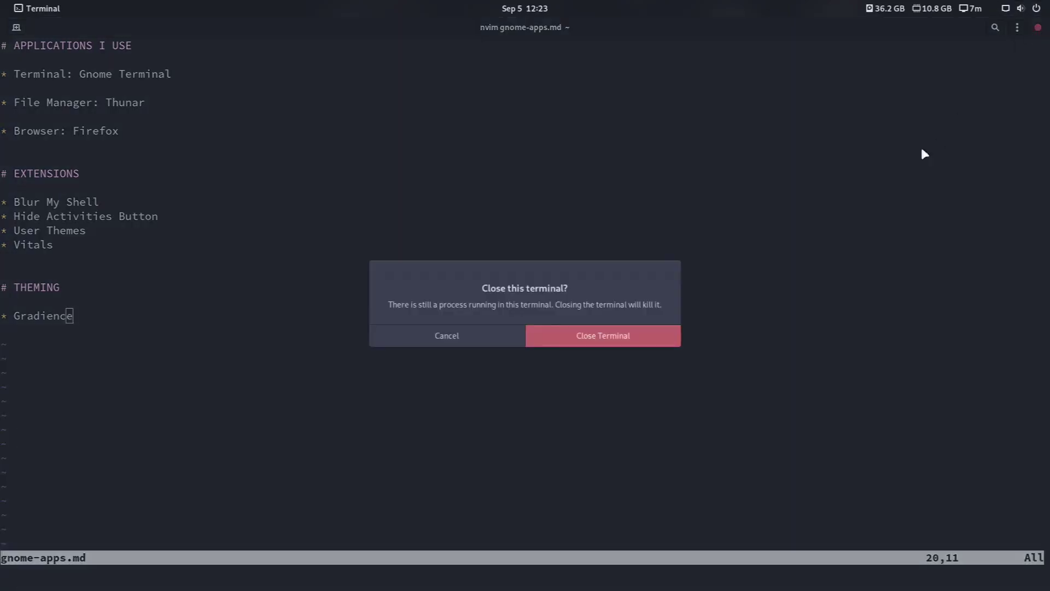
left_click(624, 337)
key("super")
type("gr")
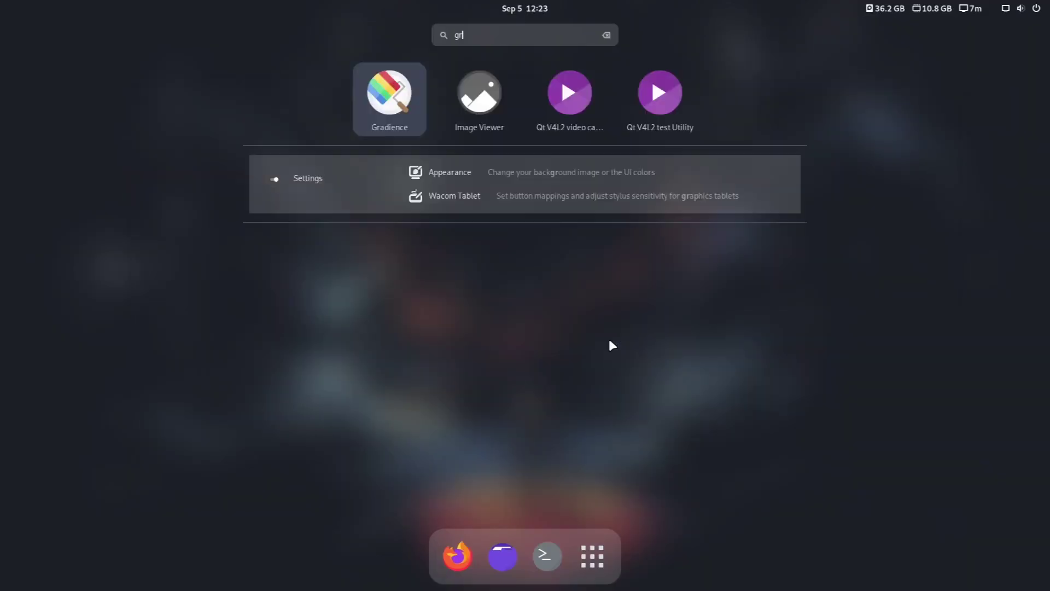
key("Return")
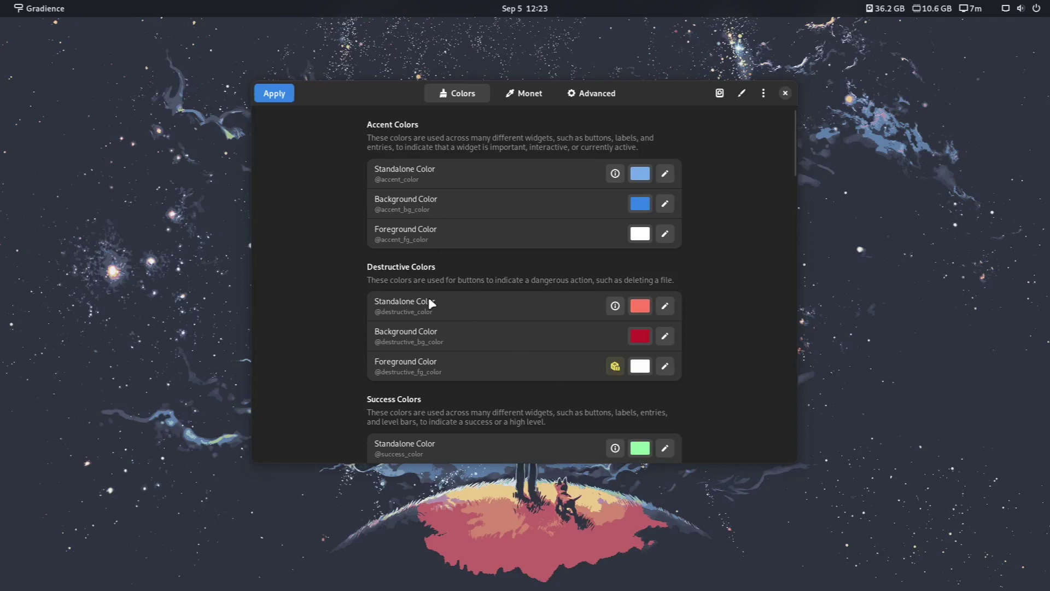
left_click_drag(662, 88, 674, 112)
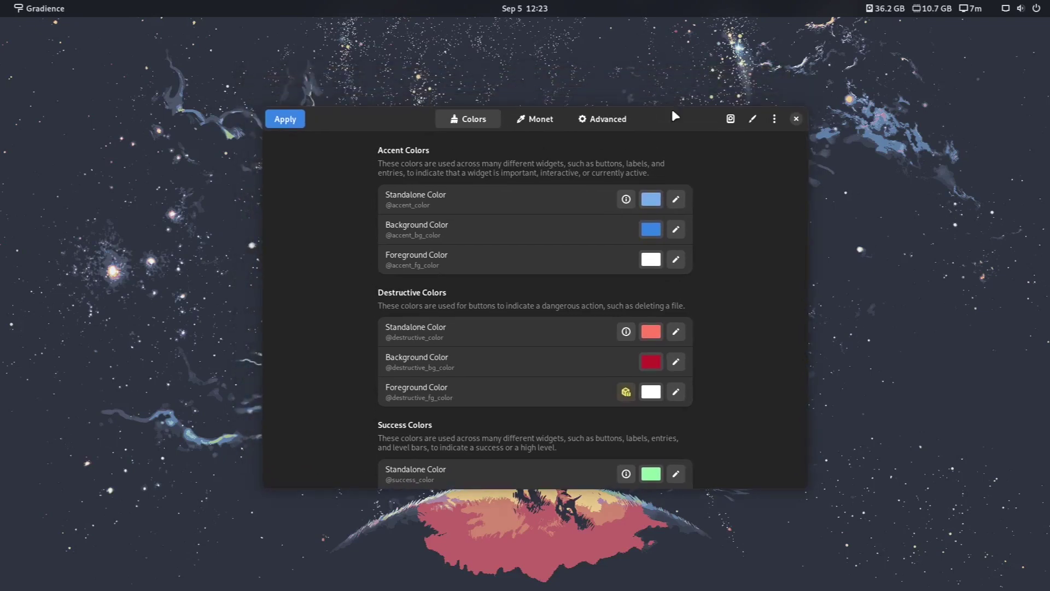
Look over the accent, destructive and success color settings
scroll(575, 158, "down", 5)
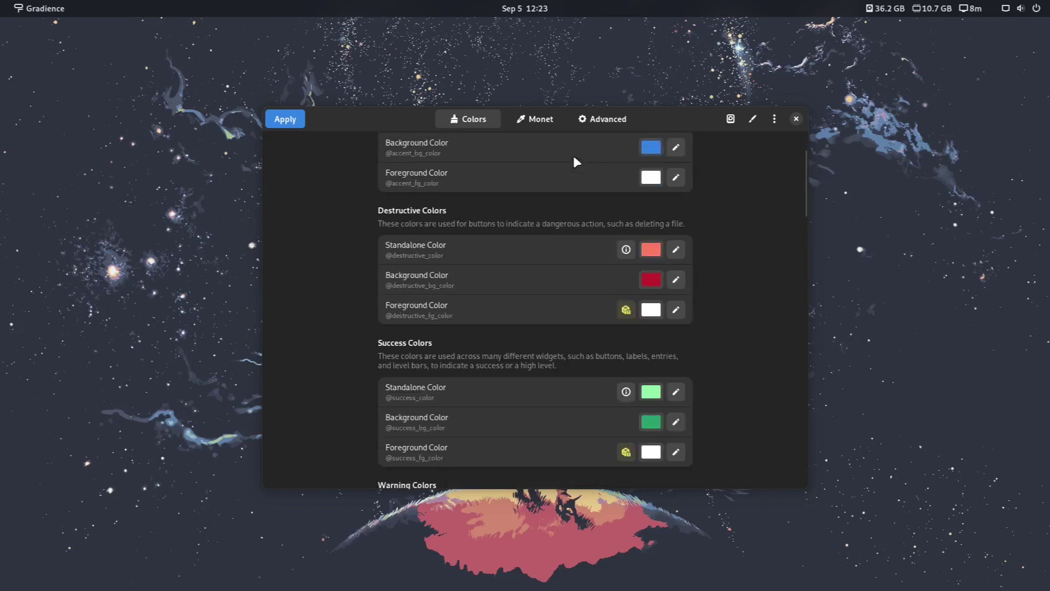
scroll(574, 158, "down", 1)
scroll(569, 243, "up", 5)
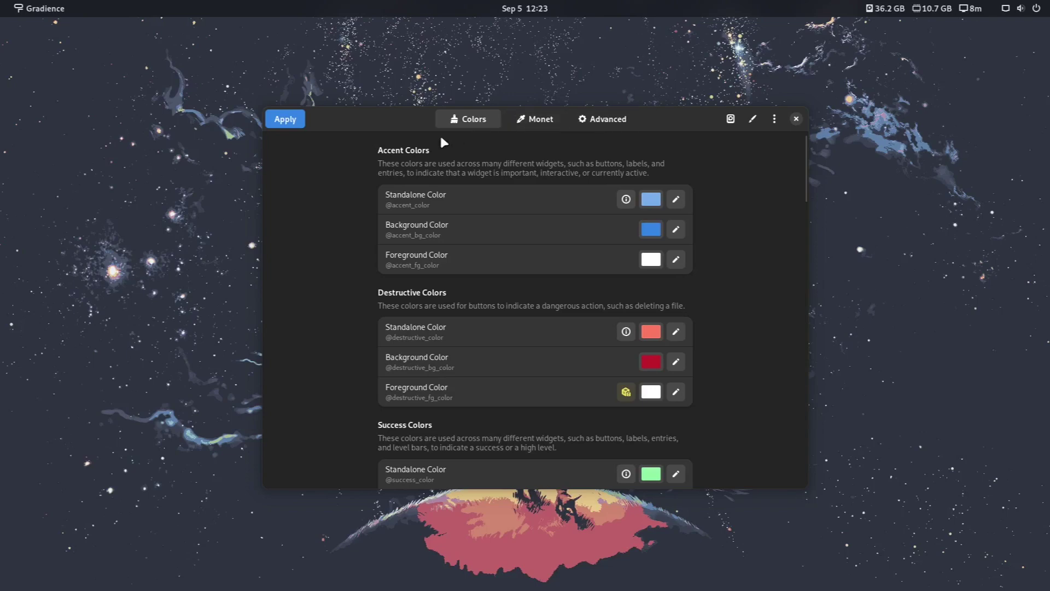
Set the background color under Window Colors to the custom value #2e3440
scroll(598, 243, "down", 4)
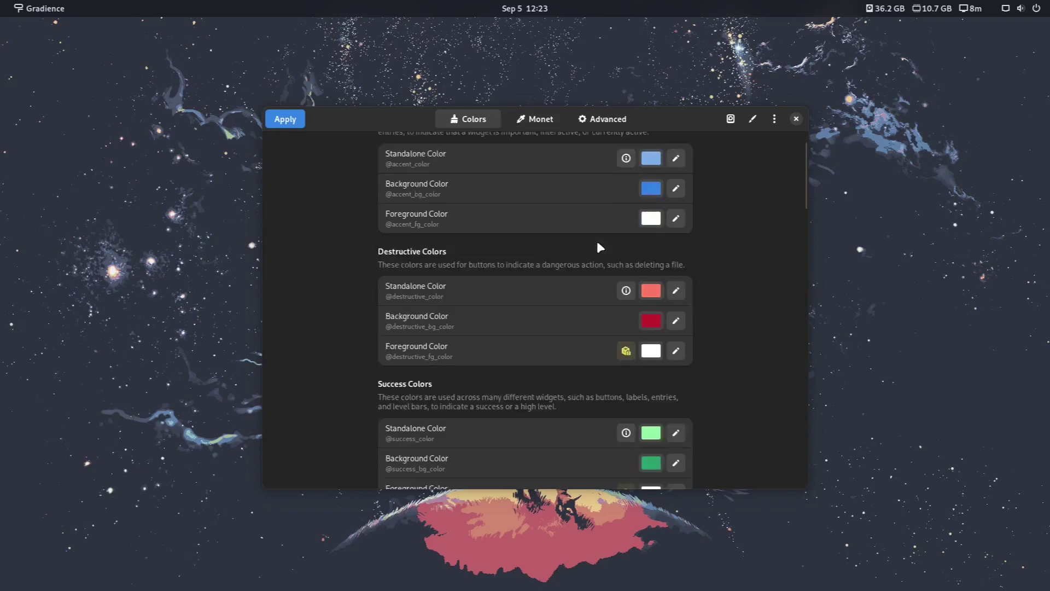
scroll(598, 248, "down", 2)
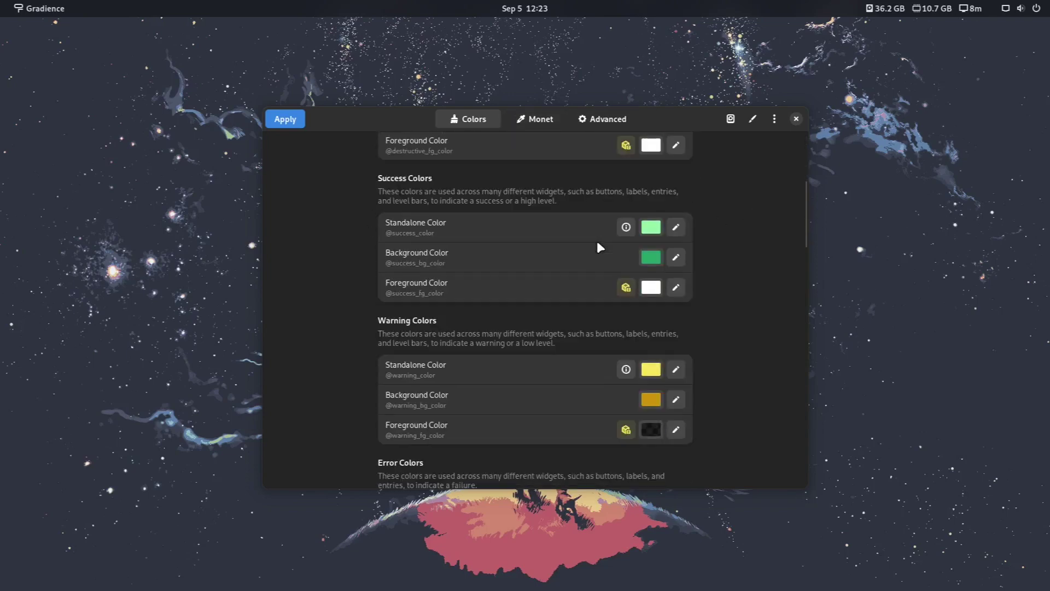
scroll(598, 248, "down", 4)
scroll(596, 241, "down", 3)
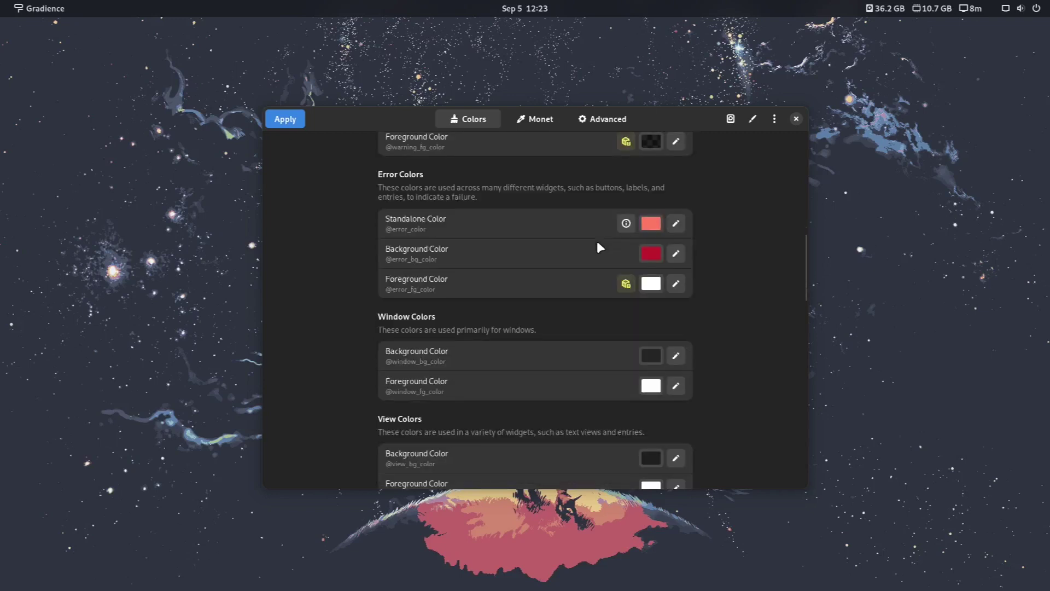
left_click(651, 356)
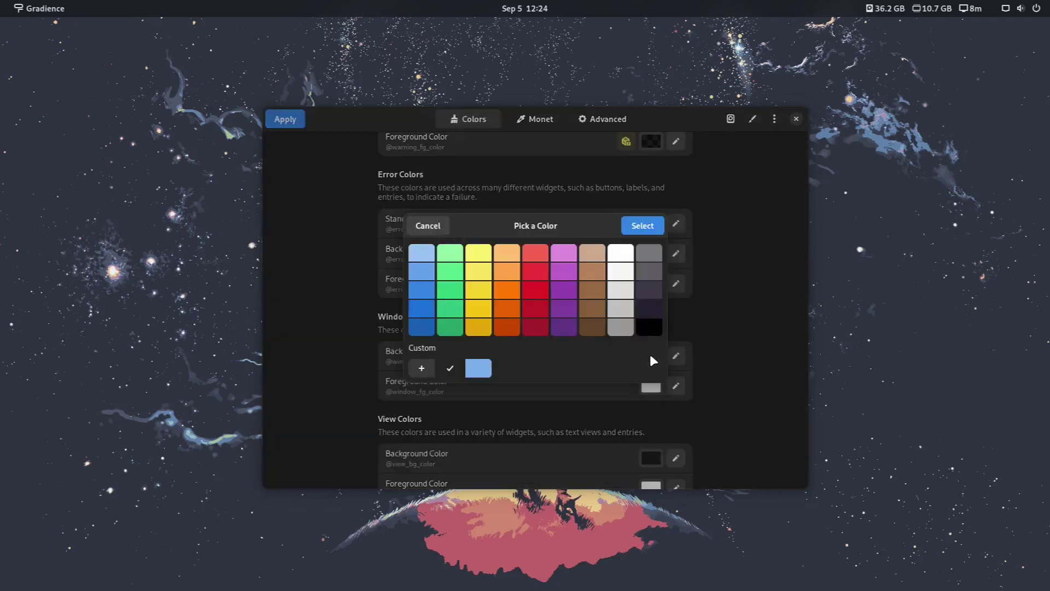
left_click(428, 366)
double_click(585, 217)
type("2e3440")
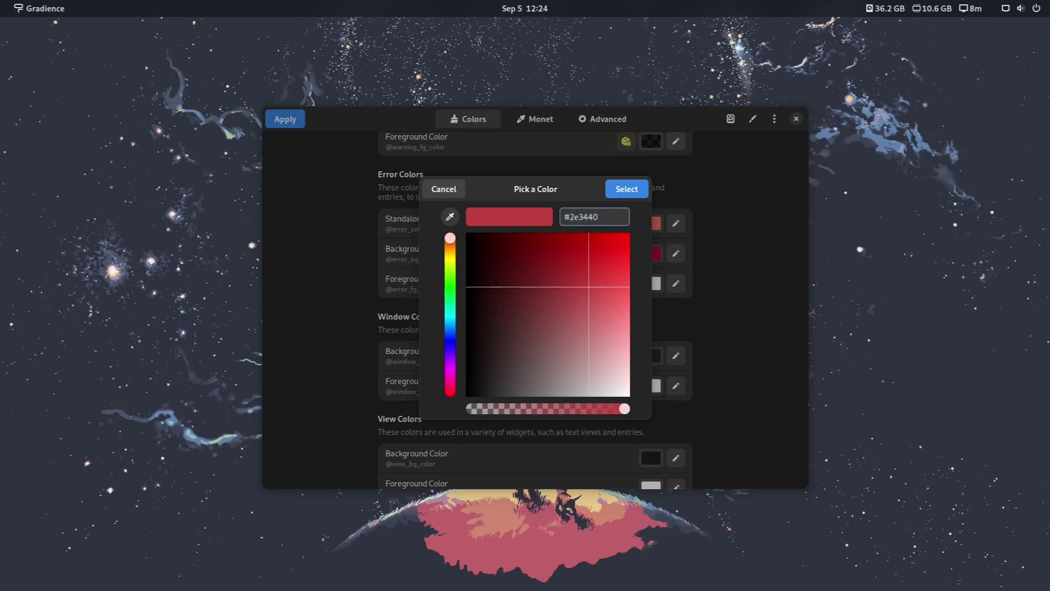
key("Return")
left_click(638, 190)
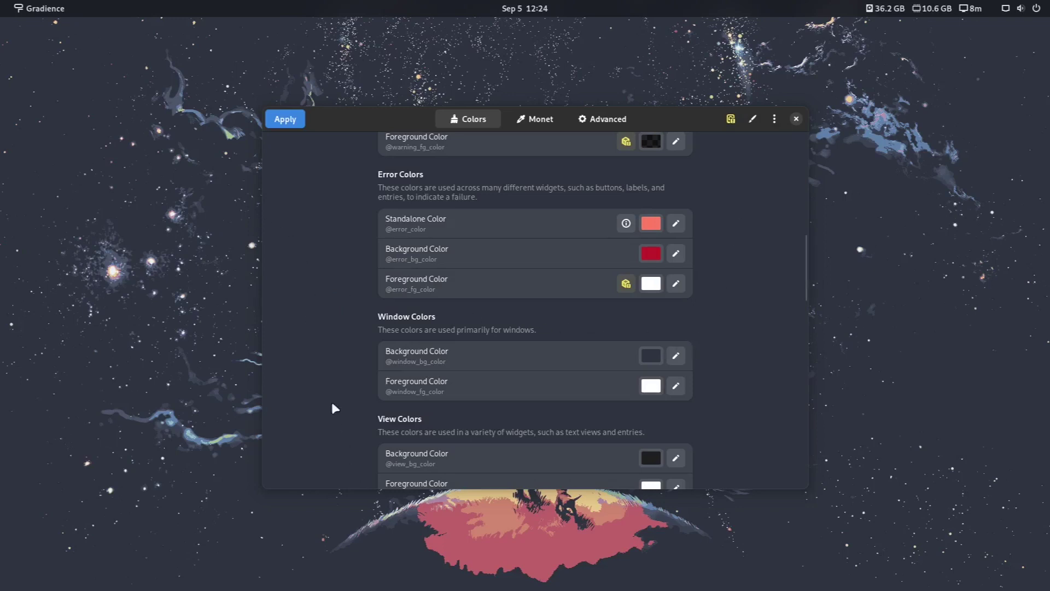
Review the view and header bar color settings, then go back to the accent and destructive colors
scroll(352, 273, "down", 3)
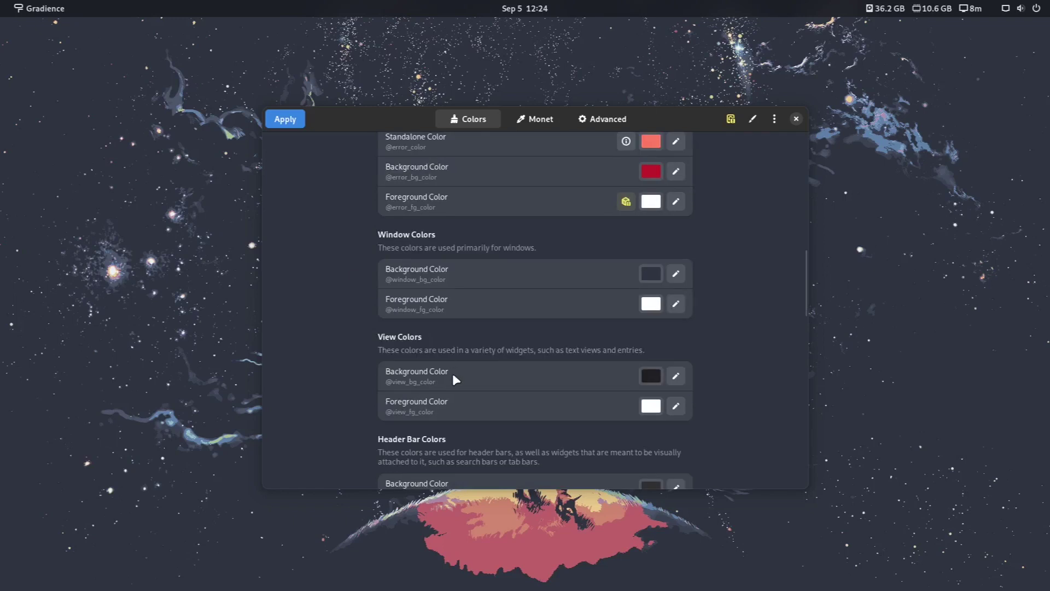
scroll(478, 420, "down", 3)
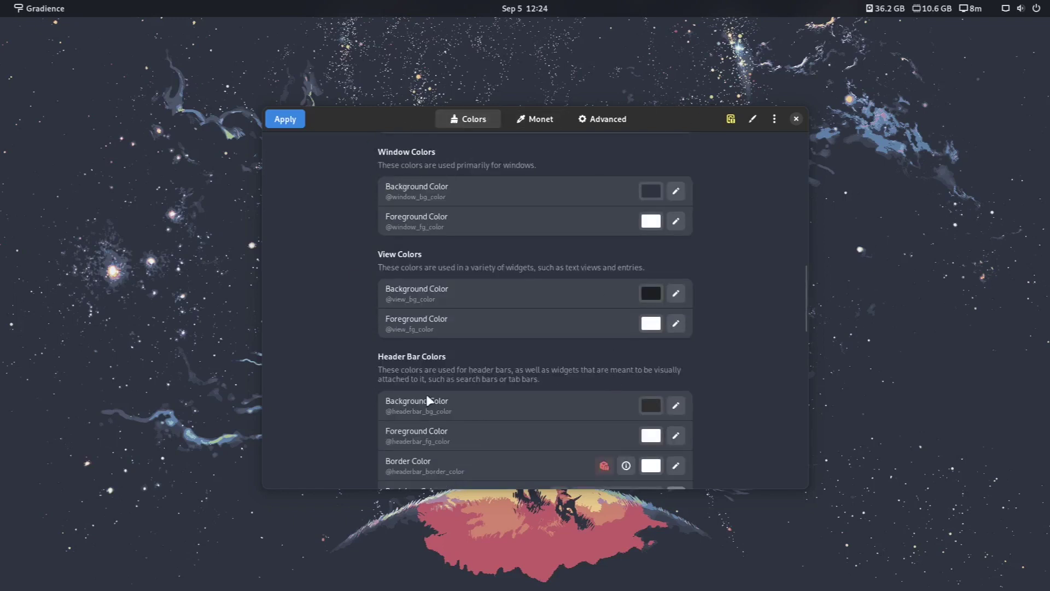
scroll(427, 398, "up", 12)
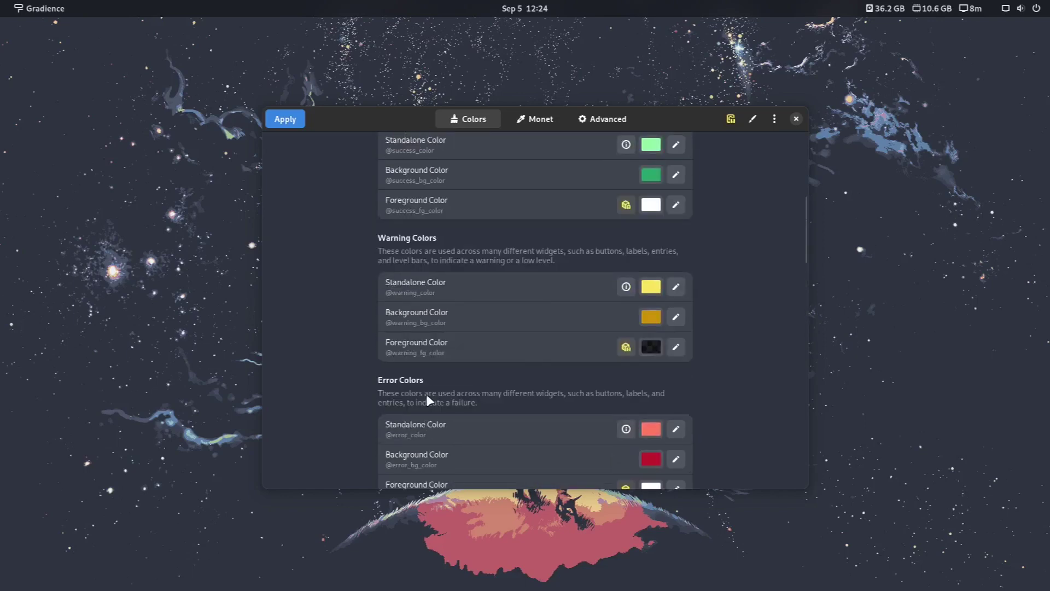
scroll(427, 398, "up", 2)
scroll(425, 394, "up", 5)
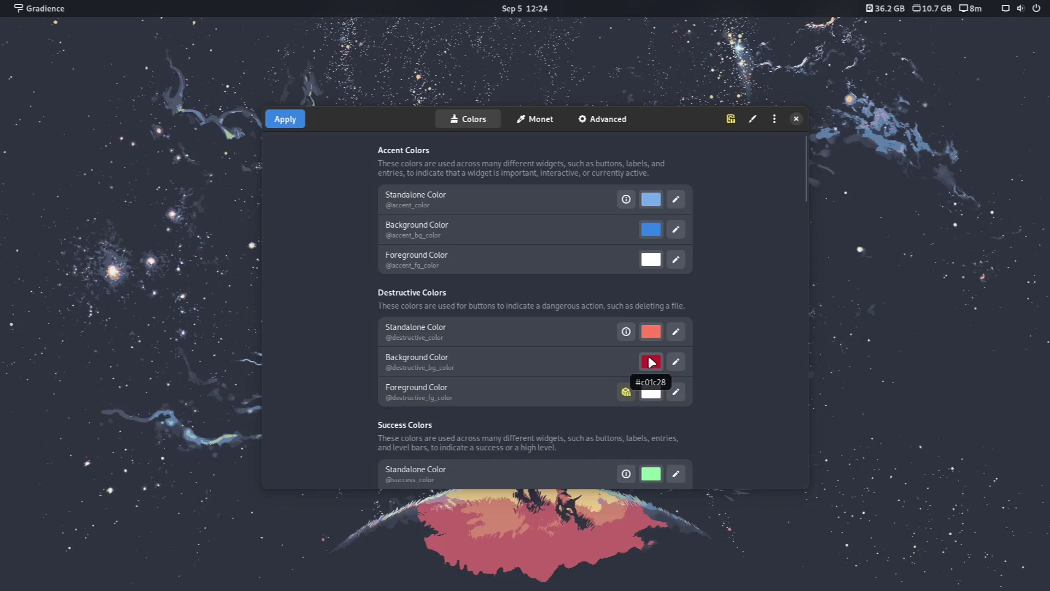
scroll(550, 350, "down", 3)
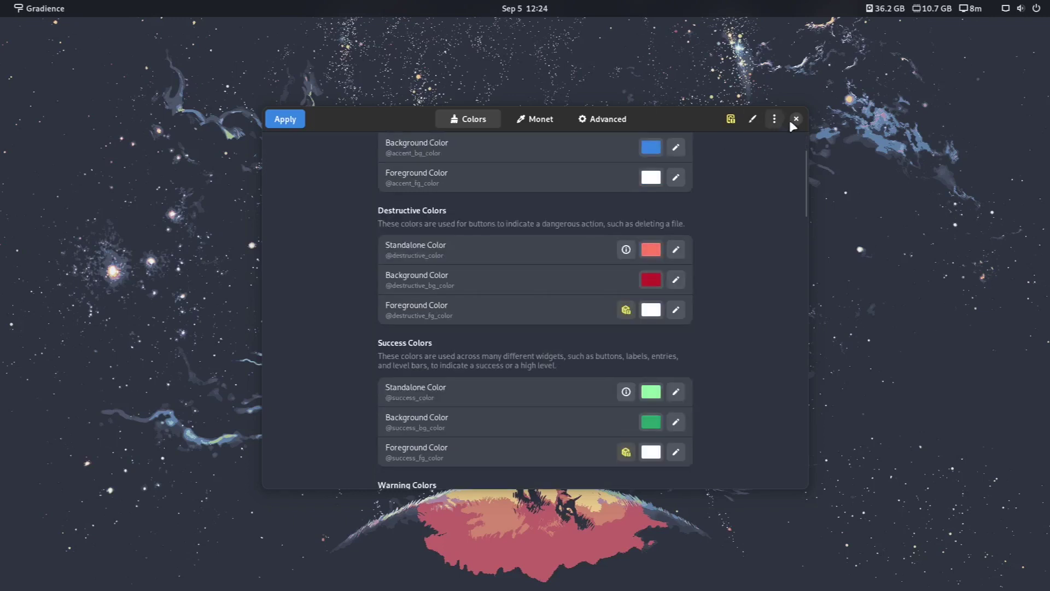
Close Gradience without applying the color change
left_click(796, 119)
left_click(532, 352)
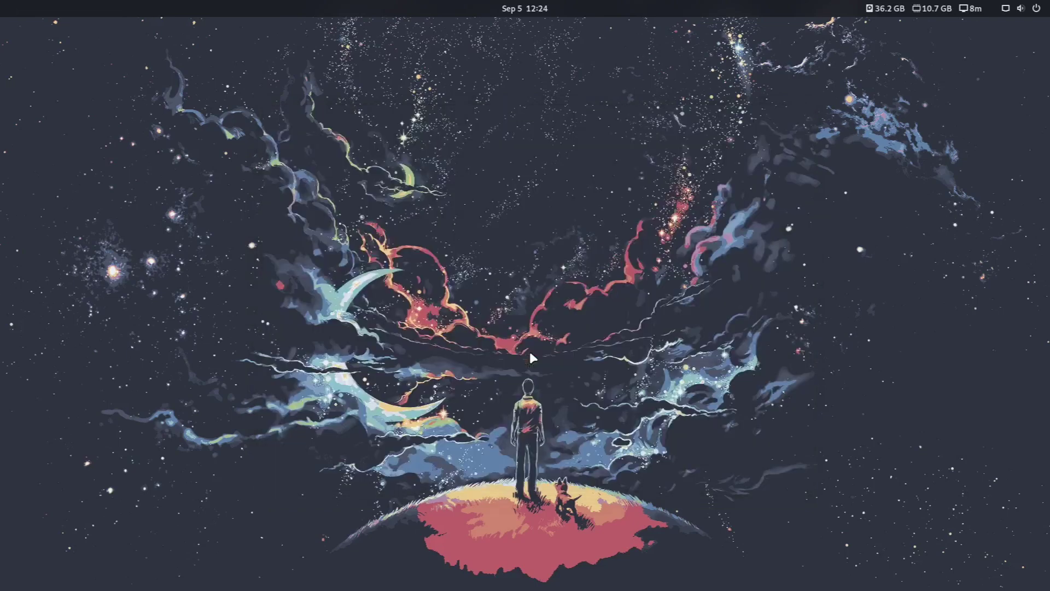